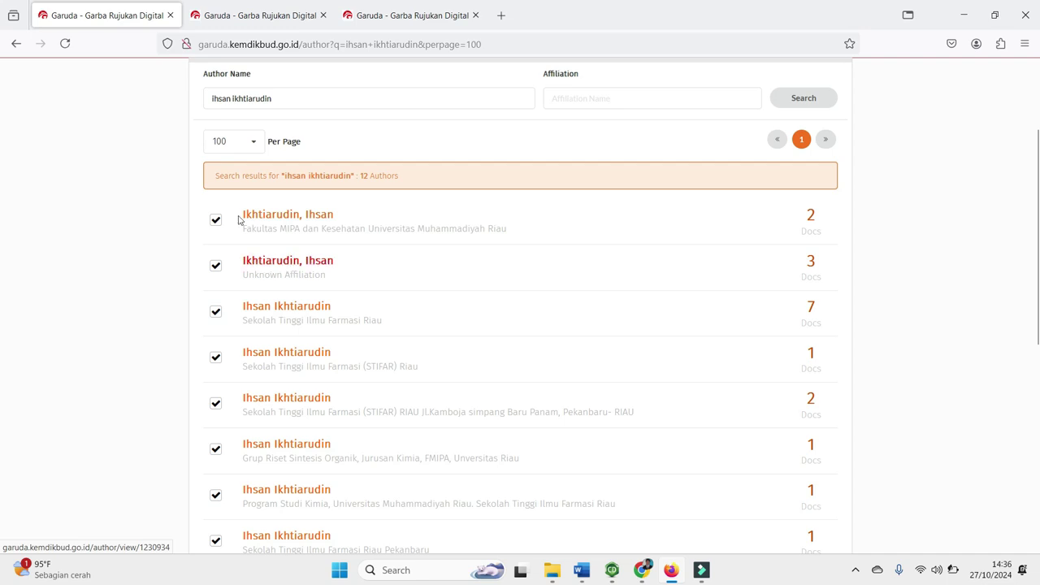
# Start a merge authors / exclude article request for all the selected author profiles in the search results.
pyautogui.scroll(-4, 375, 317)
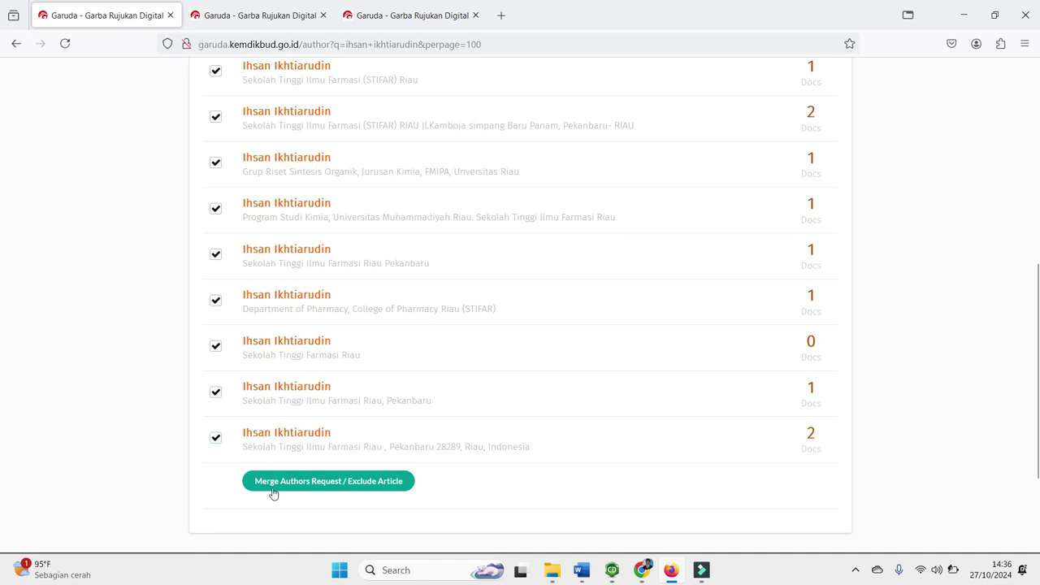
pyautogui.click(297, 486)
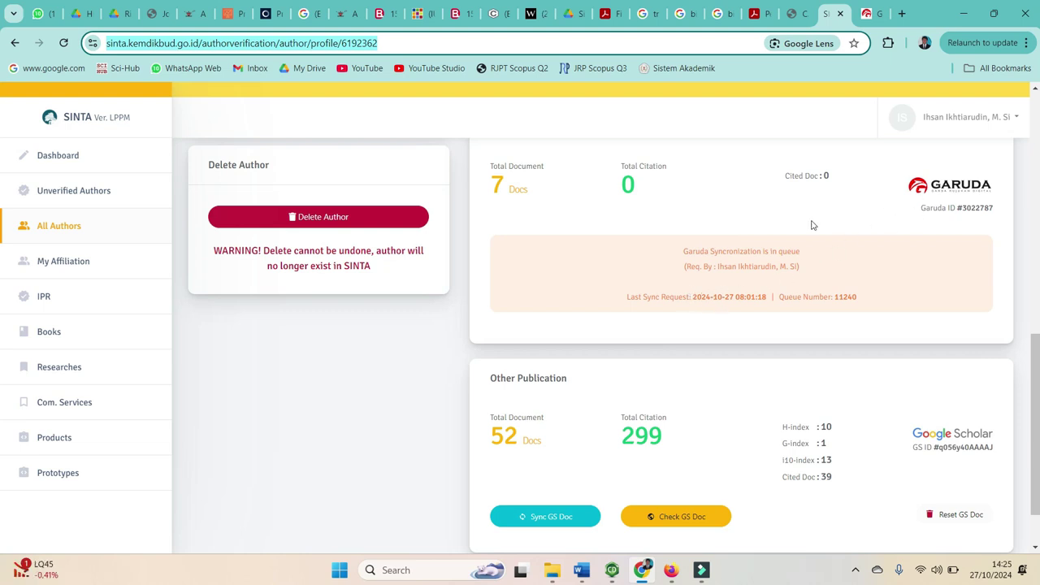
# Switch to the SINTA author profile in Chrome and examine the total documents, total citations and Garuda ID in its GARUDA section.
pyautogui.moveTo(490, 166); pyautogui.dragTo(546, 171)
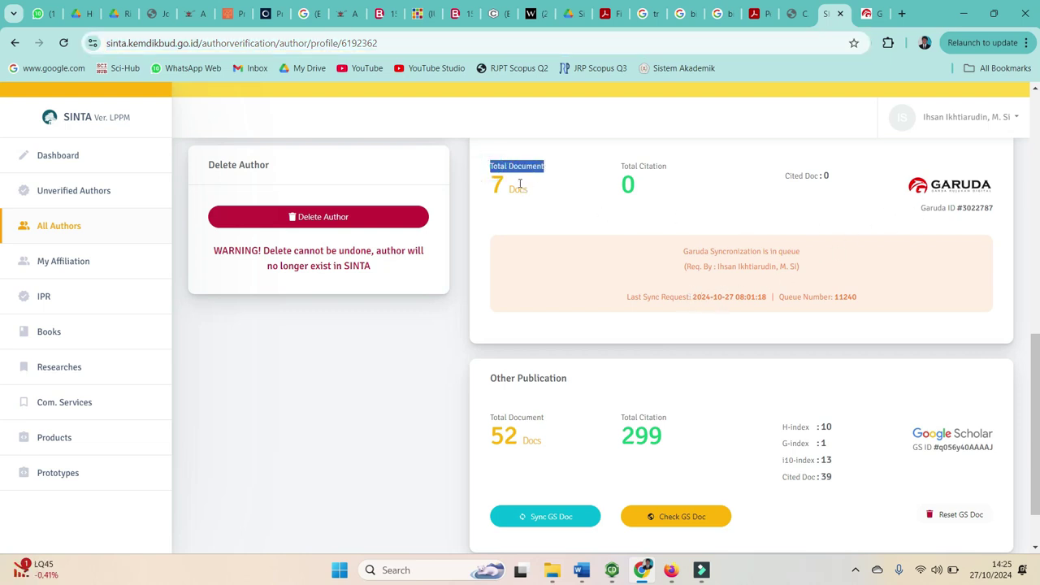
pyautogui.click(621, 168)
pyautogui.moveTo(621, 169); pyautogui.dragTo(668, 168)
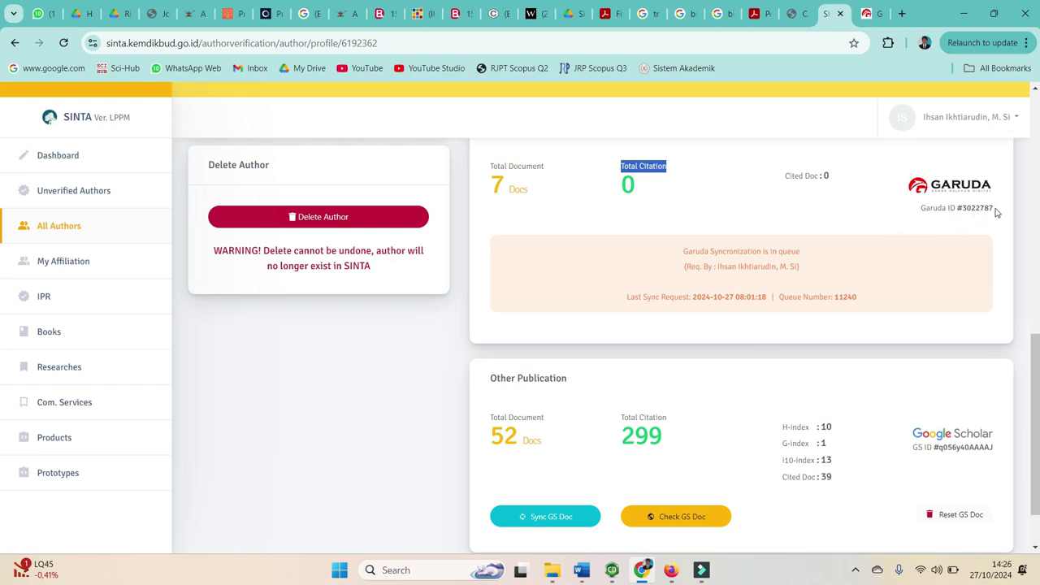
pyautogui.moveTo(995, 209); pyautogui.dragTo(962, 209)
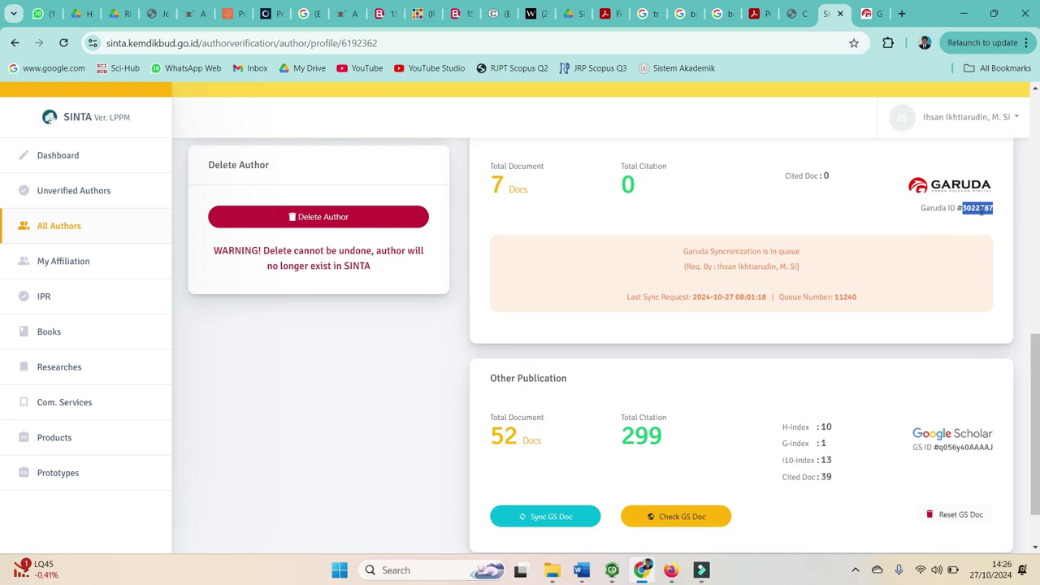
pyautogui.moveTo(998, 212); pyautogui.dragTo(961, 210)
pyautogui.moveTo(921, 208); pyautogui.dragTo(993, 210)
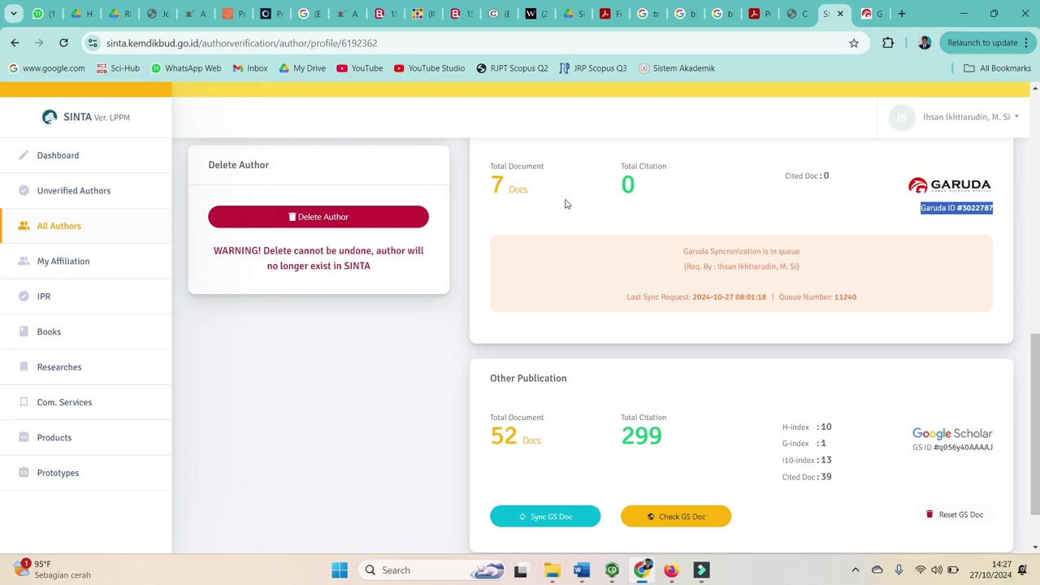
# Compare the GARUDA document count, citation count and synchronization queue notice on the SINTA author profile.
pyautogui.tripleClick(490, 186)
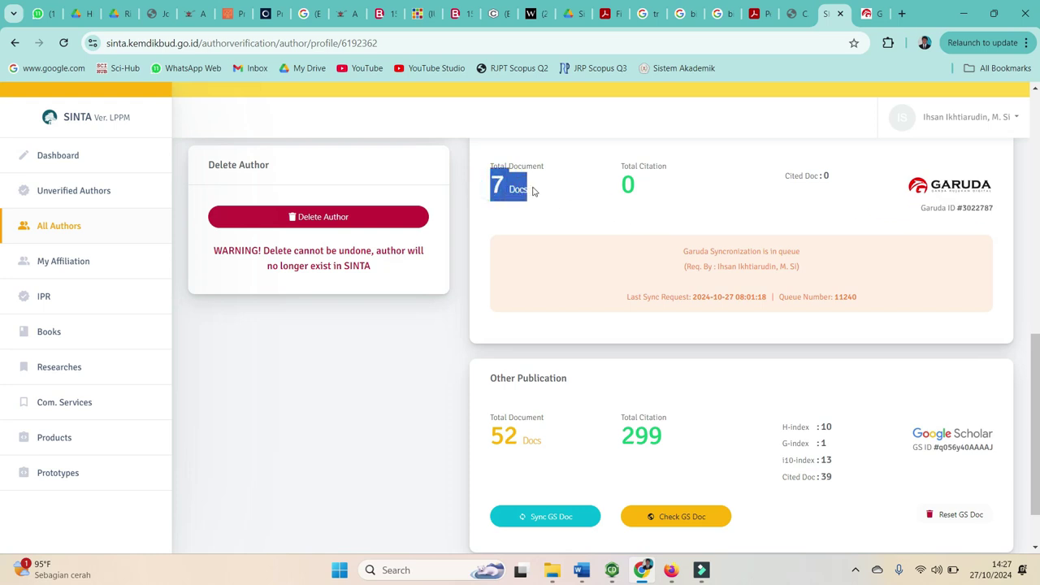
pyautogui.click(551, 193)
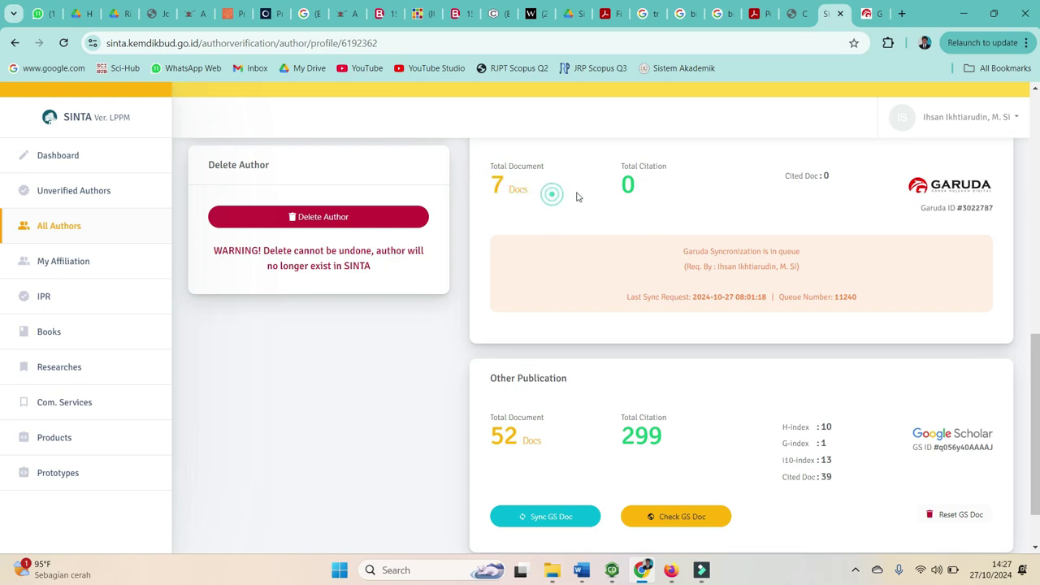
pyautogui.tripleClick(497, 185)
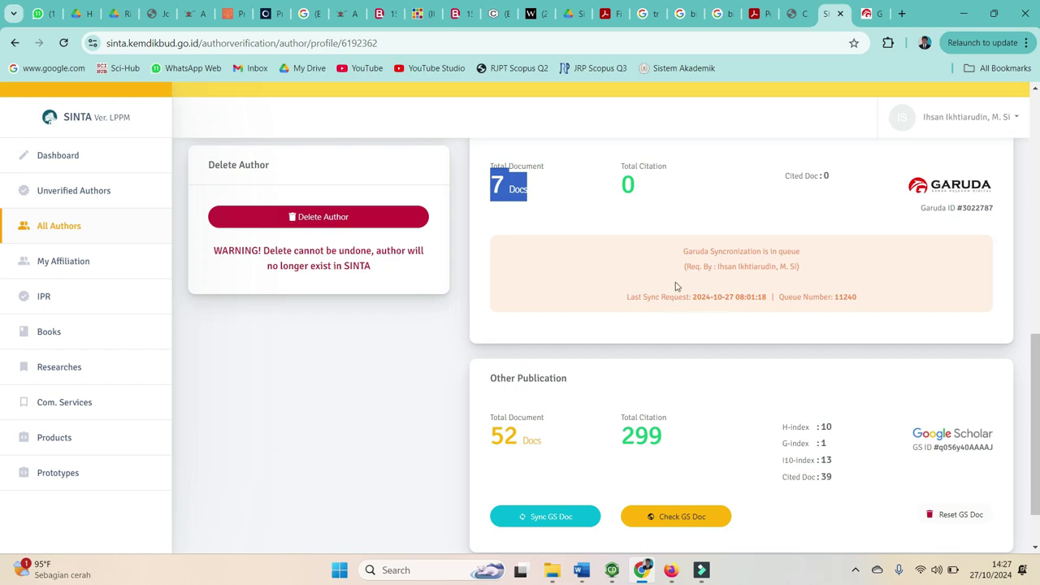
pyautogui.moveTo(681, 252); pyautogui.dragTo(791, 252)
pyautogui.moveTo(492, 187); pyautogui.dragTo(526, 191)
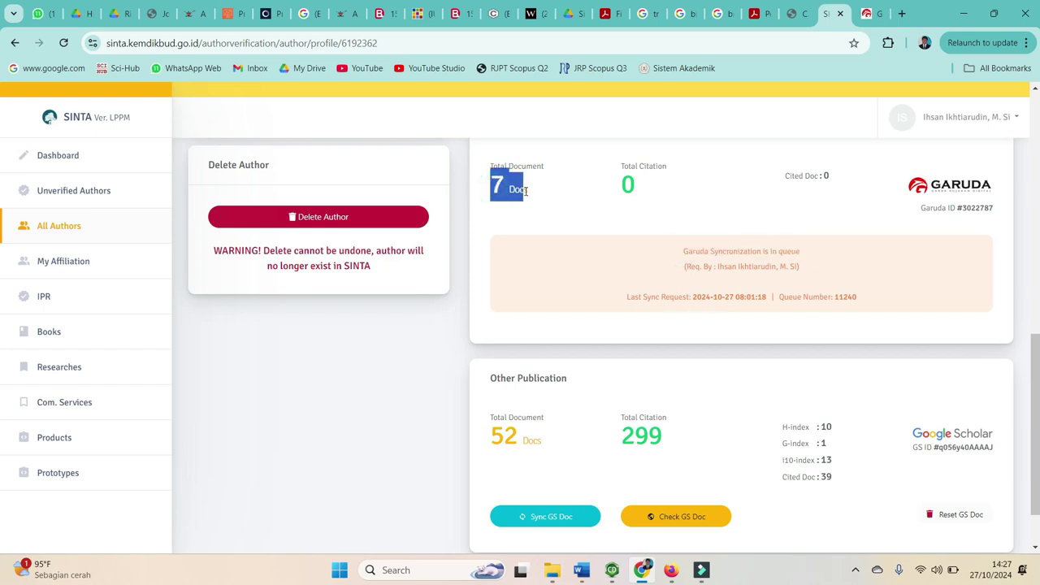
pyautogui.doubleClick(626, 183)
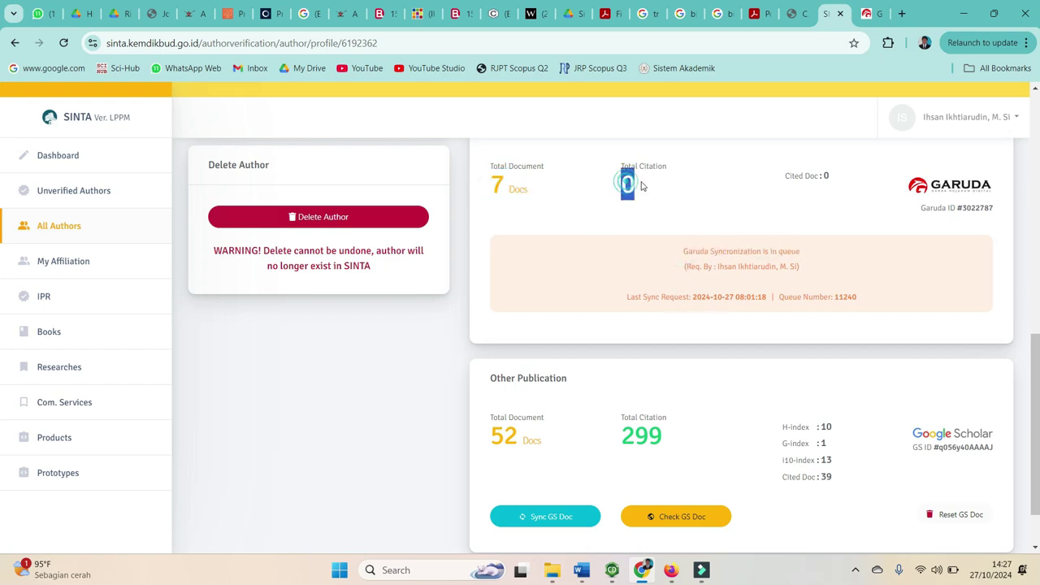
pyautogui.doubleClick(977, 208)
# Open the GARUDA author profile and review the author's name, affiliation, author ID and number of documents found.
pyautogui.click(873, 16)
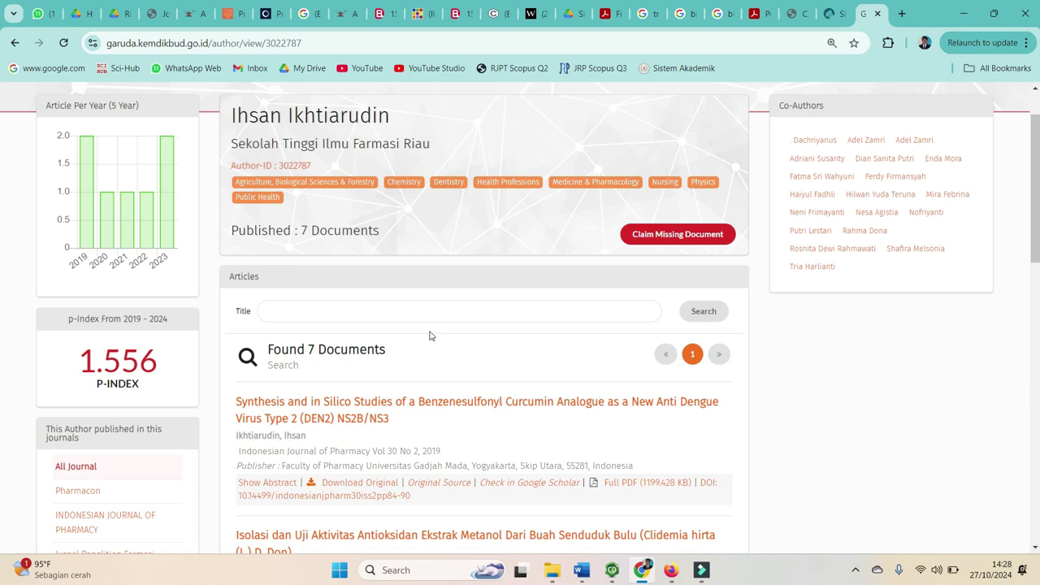
pyautogui.moveTo(228, 121); pyautogui.dragTo(389, 116)
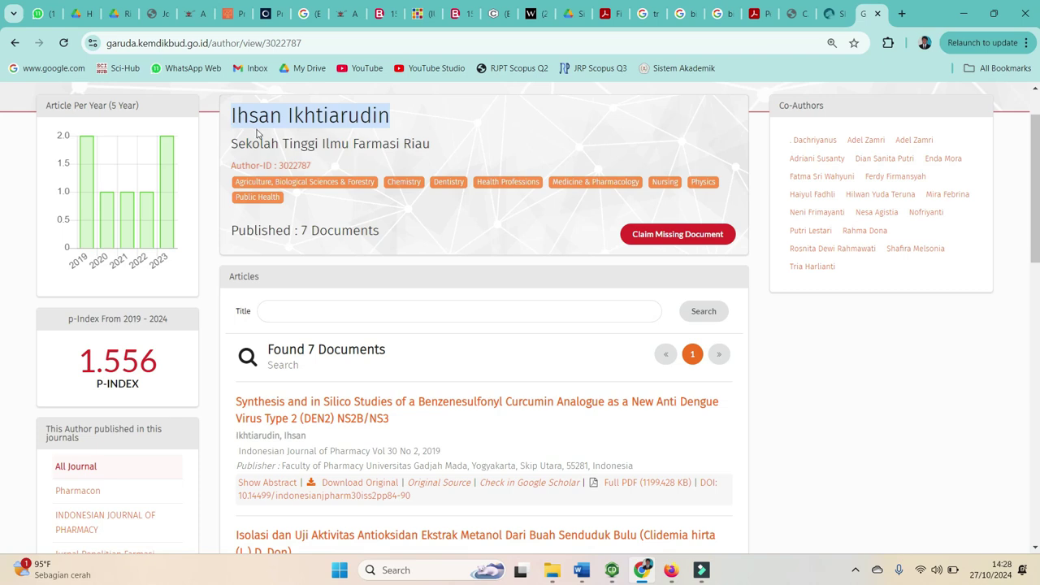
pyautogui.moveTo(229, 149); pyautogui.dragTo(436, 157)
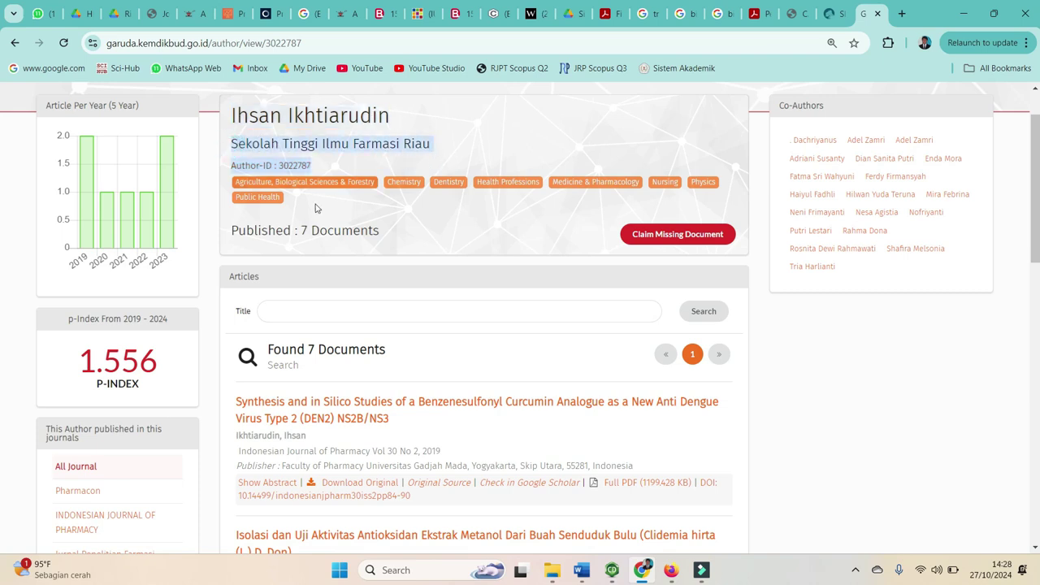
pyautogui.moveTo(322, 168); pyautogui.dragTo(283, 168)
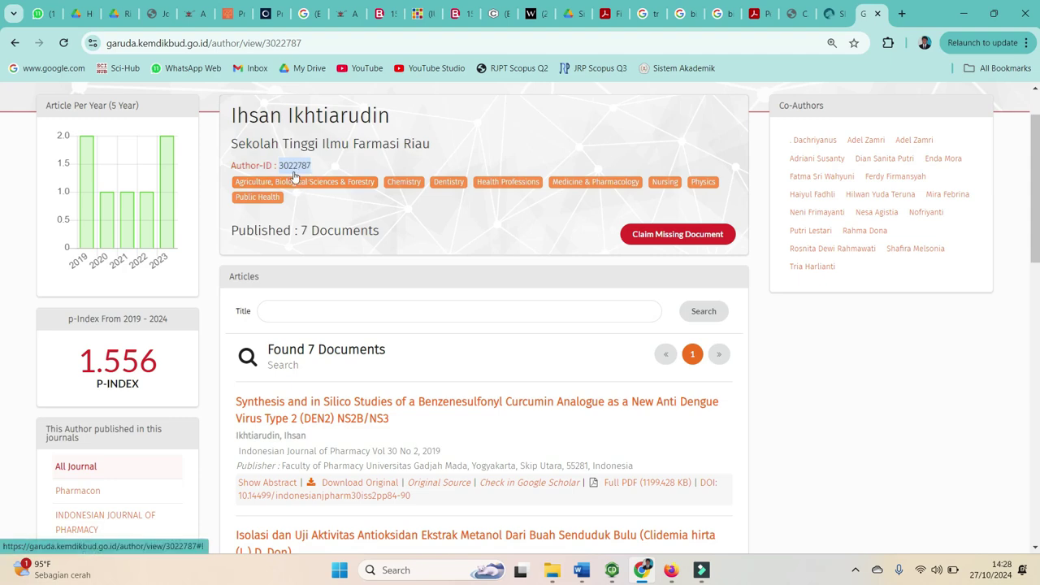
pyautogui.moveTo(271, 350); pyautogui.dragTo(385, 348)
# Look through the list of published articles on the GARUDA author profile and check the author name in its header.
pyautogui.scroll(-8, 425, 349)
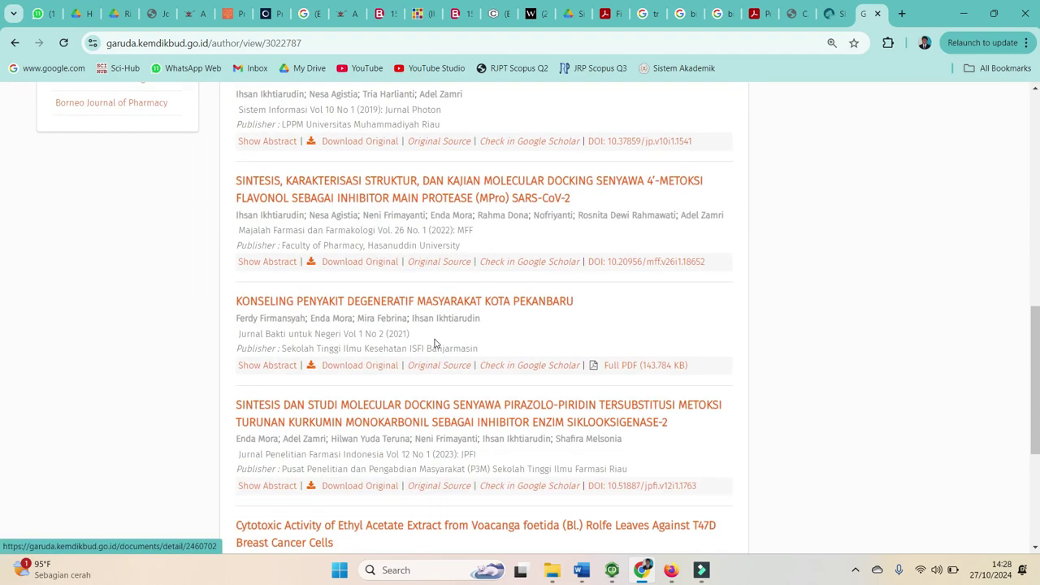
pyautogui.scroll(4, 436, 343)
pyautogui.scroll(10, 436, 343)
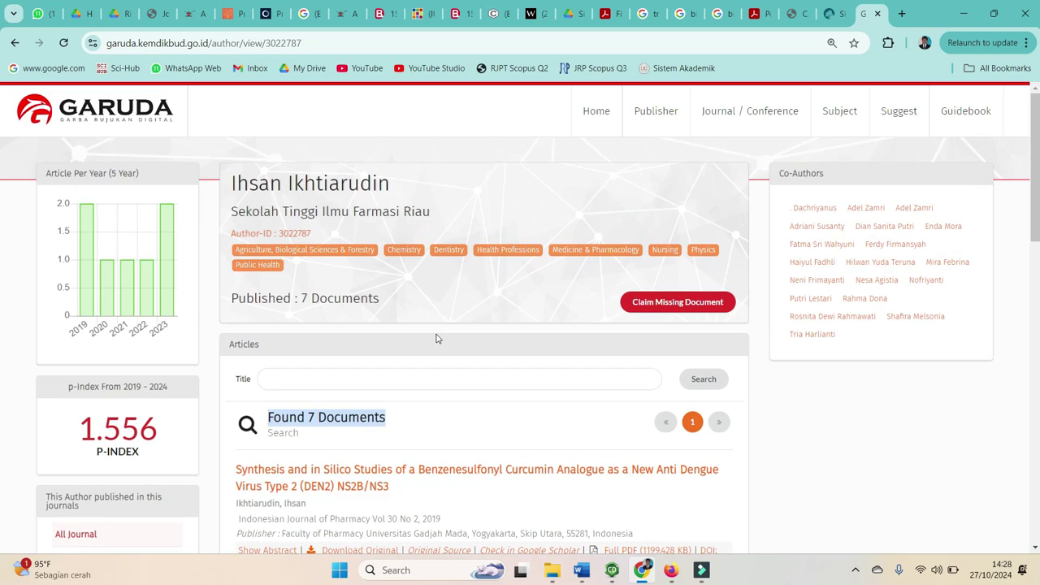
pyautogui.scroll(-2, 436, 338)
pyautogui.scroll(1, 435, 338)
pyautogui.scroll(-2, 436, 365)
pyautogui.scroll(2, 436, 365)
pyautogui.click(224, 181)
pyautogui.moveTo(250, 182); pyautogui.dragTo(387, 184)
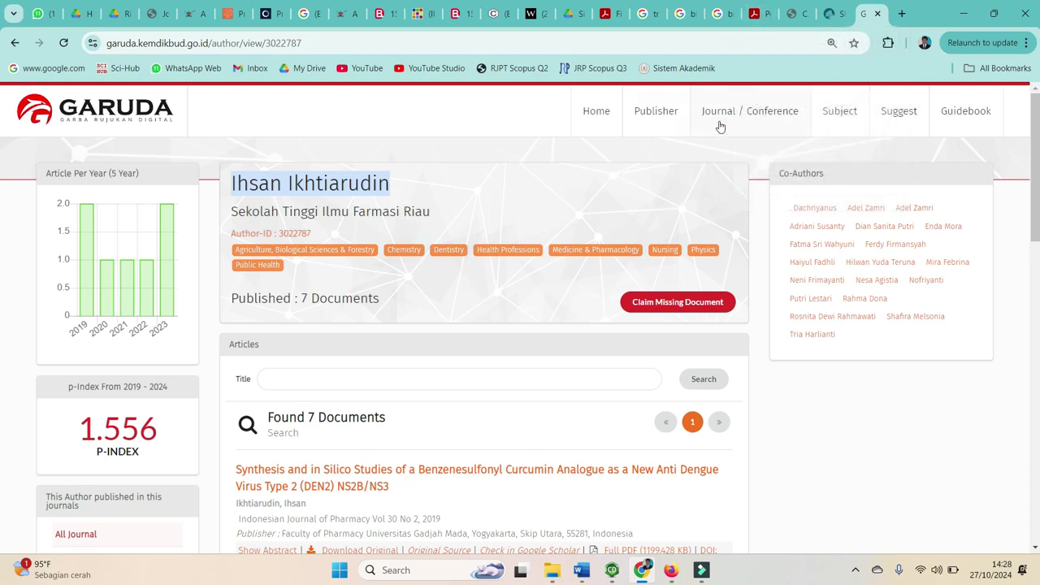
pyautogui.scroll(-1, 570, 319)
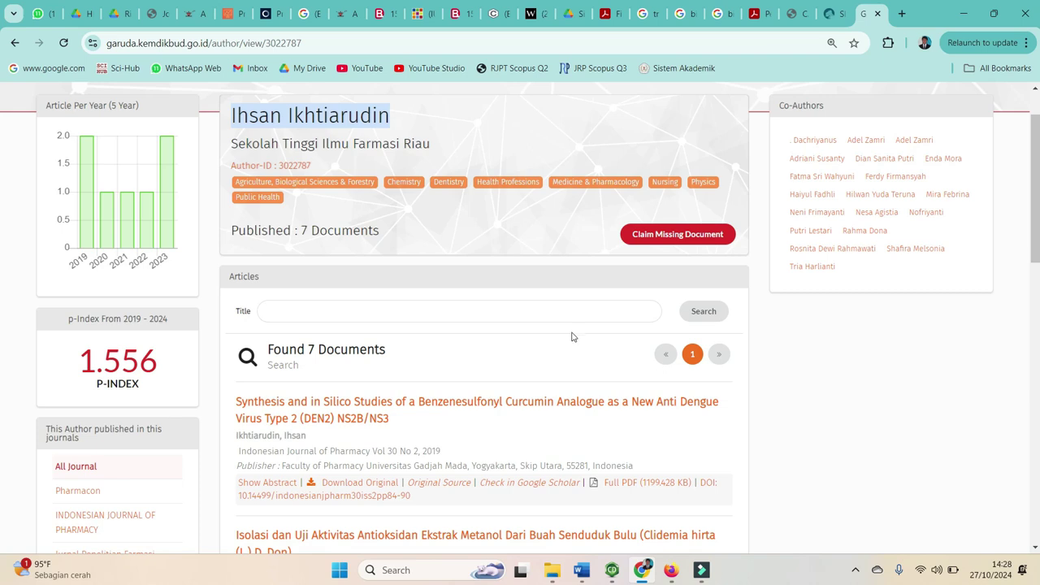
# Switch to Firefox and view the GARUDA author search results for the author's name at Sekolah Tinggi Ilmu Farmasi Riau.
pyautogui.click(668, 573)
pyautogui.moveTo(287, 241); pyautogui.dragTo(199, 230)
pyautogui.scroll(-2, 439, 226)
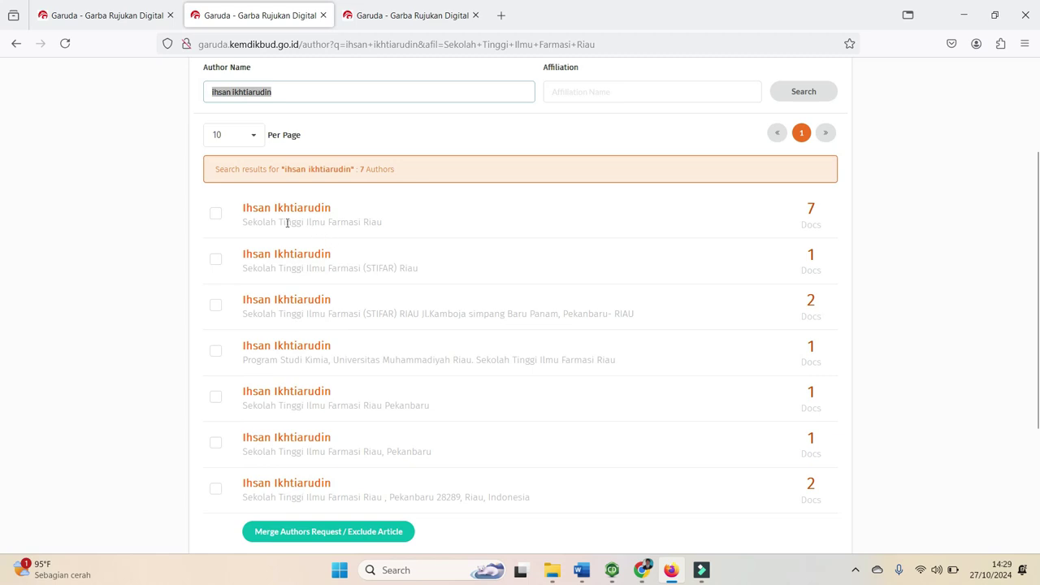
pyautogui.scroll(-1, 294, 271)
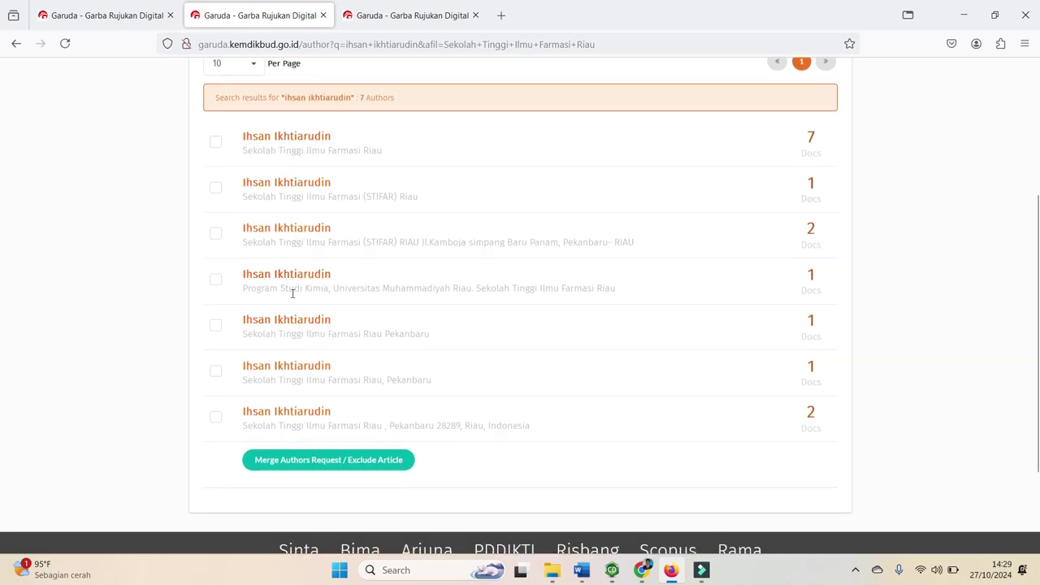
pyautogui.scroll(1, 274, 217)
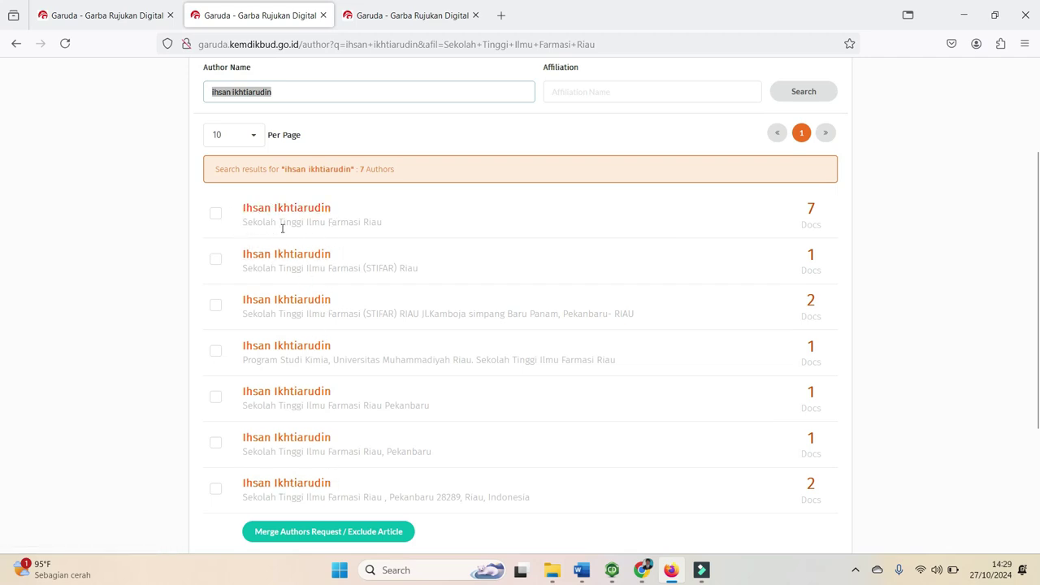
# Compare the affiliation spellings of the duplicate author entries and locate the merge authors request option below them.
pyautogui.moveTo(246, 222); pyautogui.dragTo(396, 221)
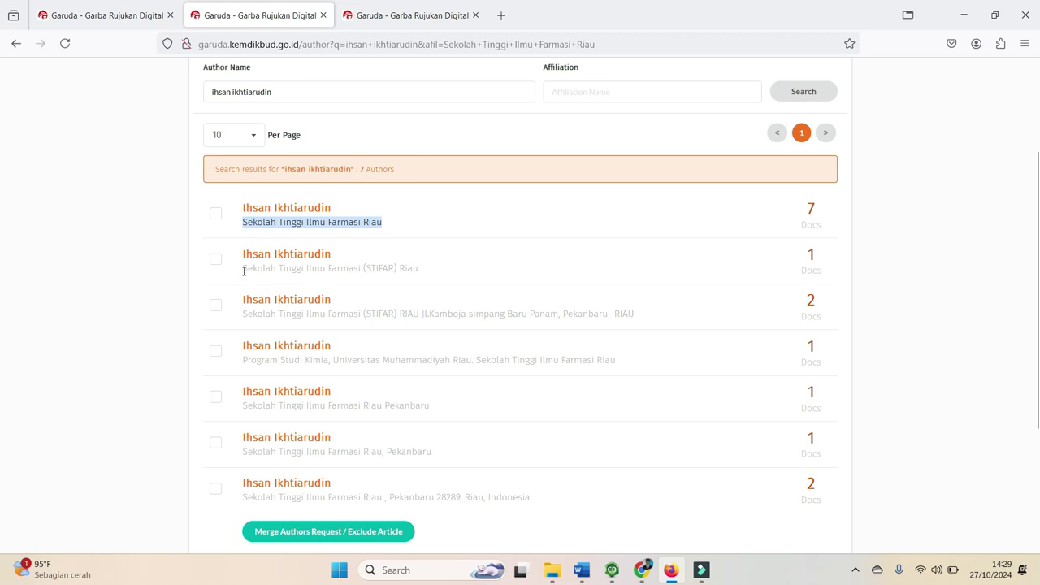
pyautogui.moveTo(244, 269); pyautogui.dragTo(434, 273)
pyautogui.moveTo(245, 315); pyautogui.dragTo(397, 313)
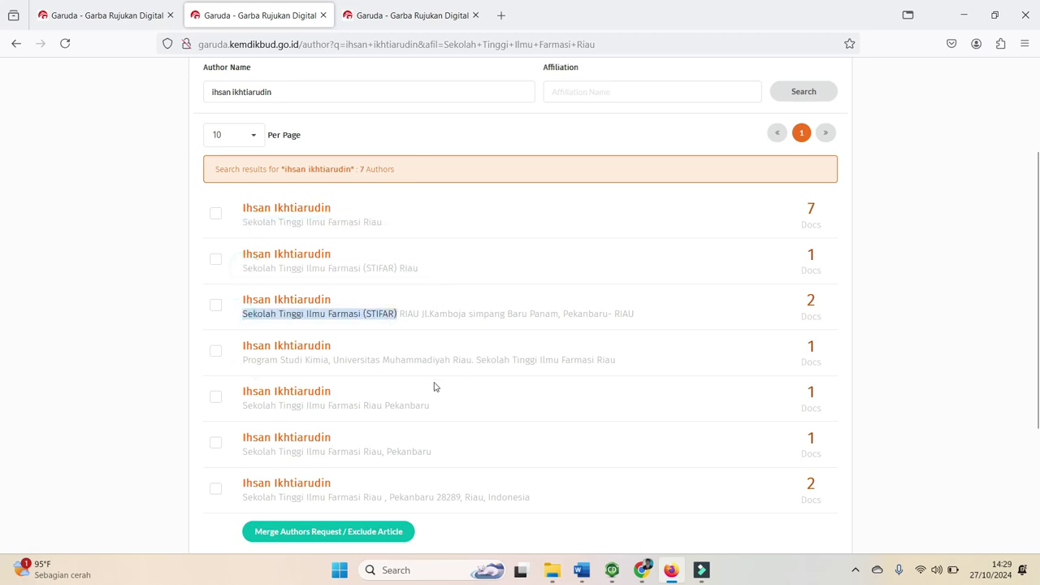
pyautogui.moveTo(244, 405); pyautogui.dragTo(426, 405)
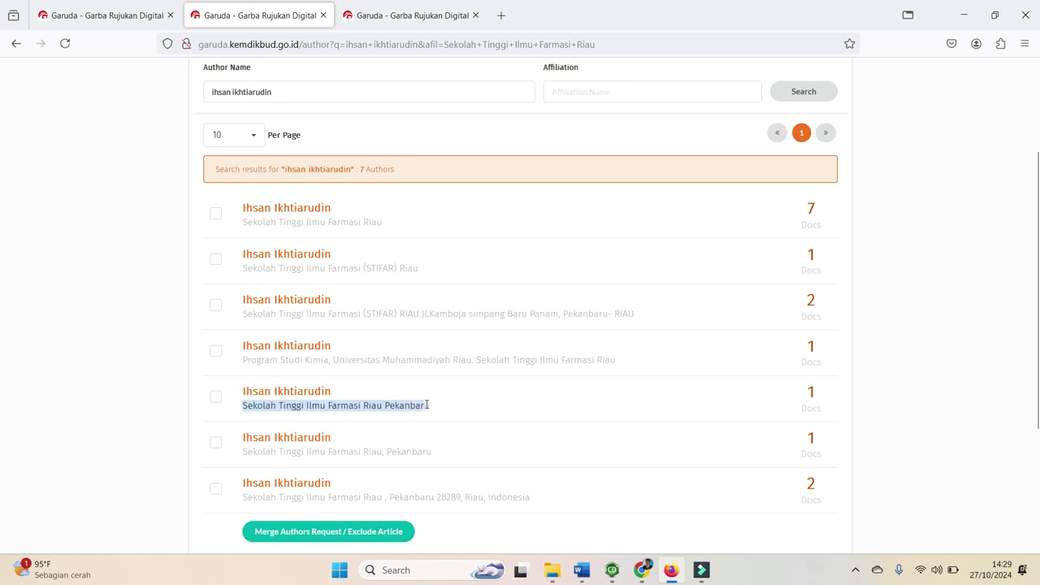
pyautogui.moveTo(432, 452); pyautogui.dragTo(243, 452)
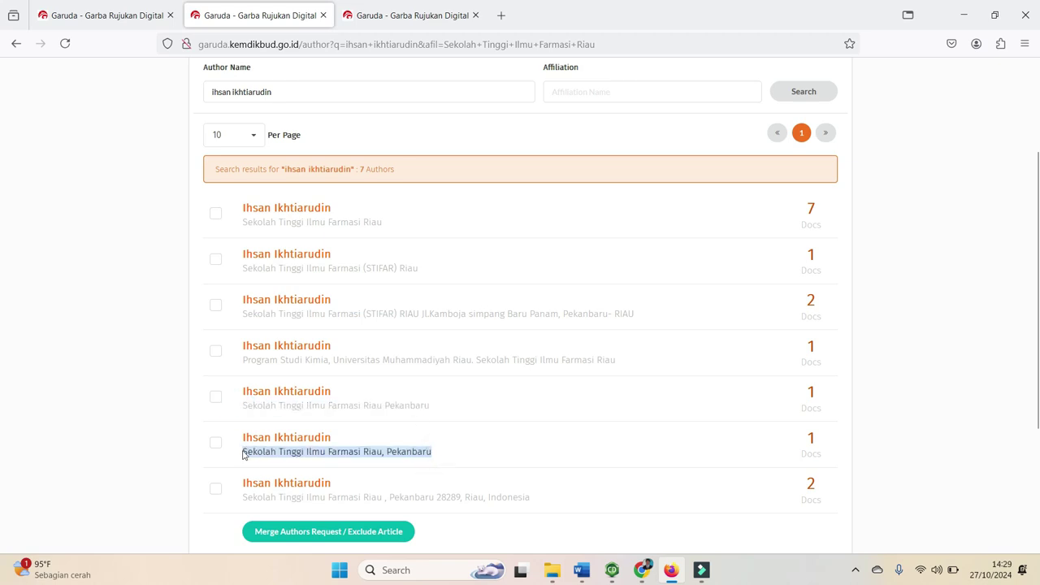
pyautogui.moveTo(244, 497); pyautogui.dragTo(530, 496)
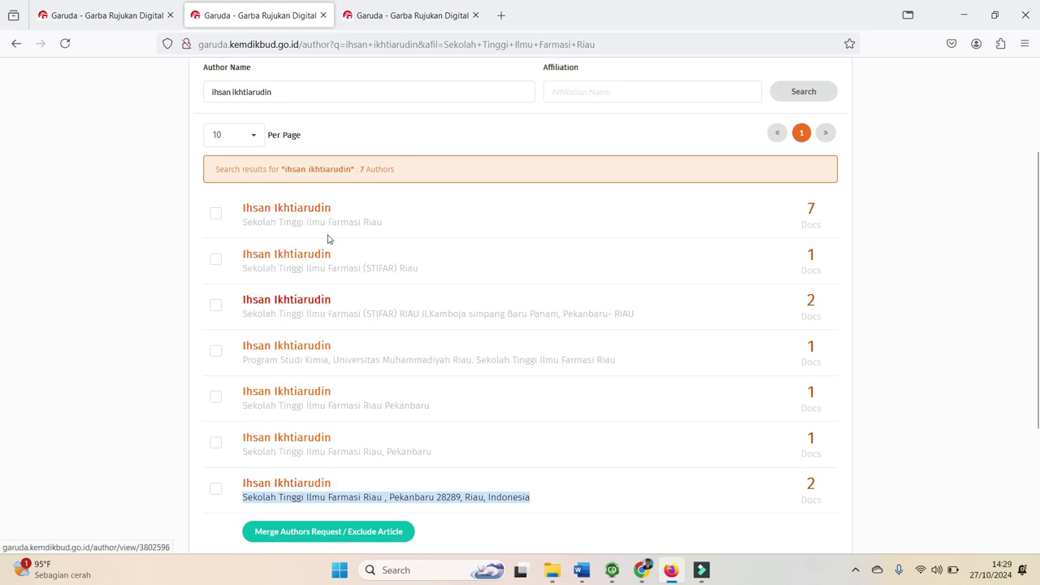
pyautogui.click(138, 239)
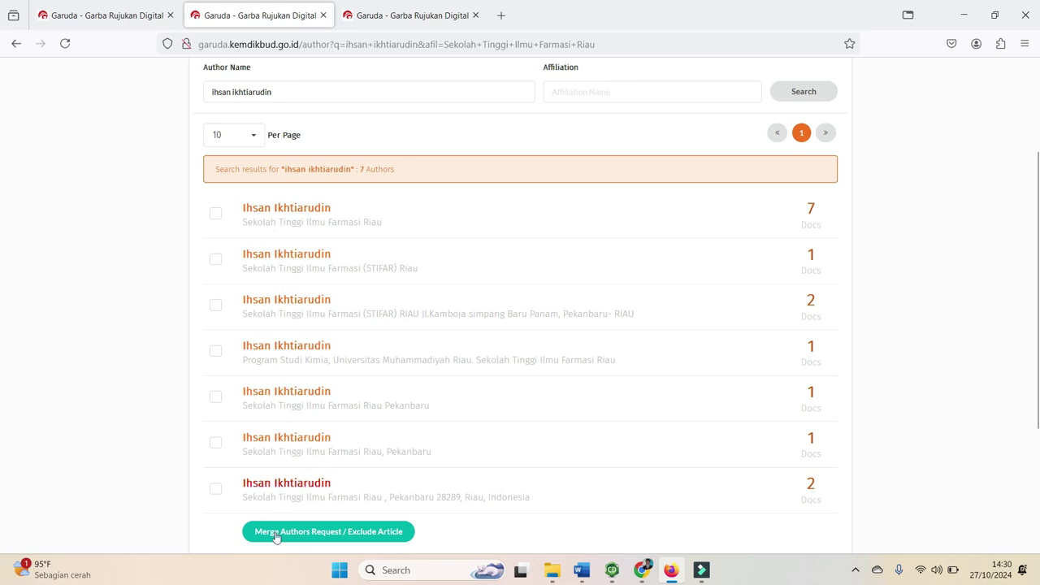
pyautogui.scroll(-2, 329, 279)
pyautogui.scroll(2, 329, 279)
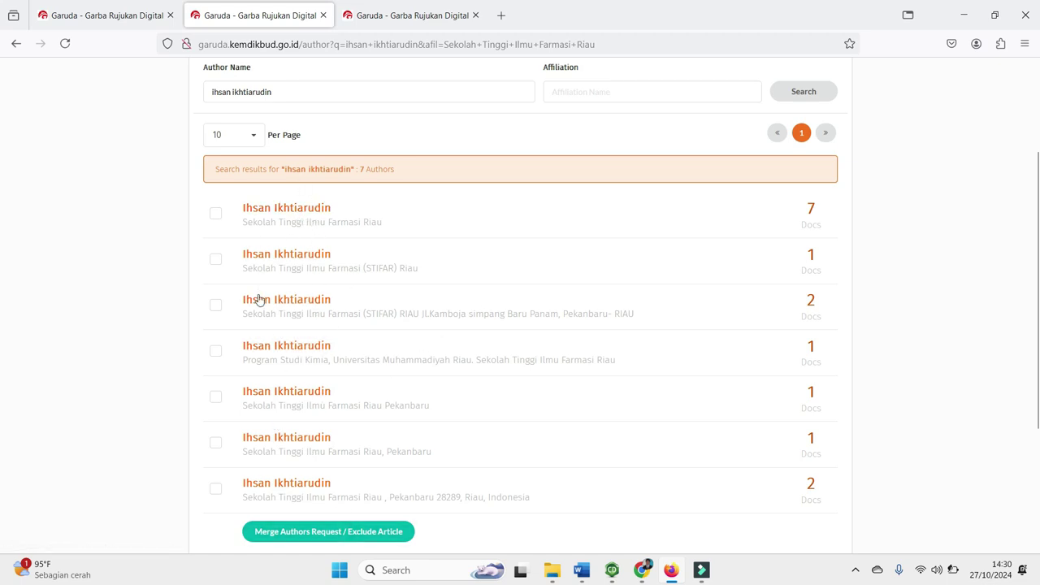
pyautogui.click(39, 16)
pyautogui.click(198, 54)
pyautogui.moveTo(199, 58); pyautogui.dragTo(192, 58)
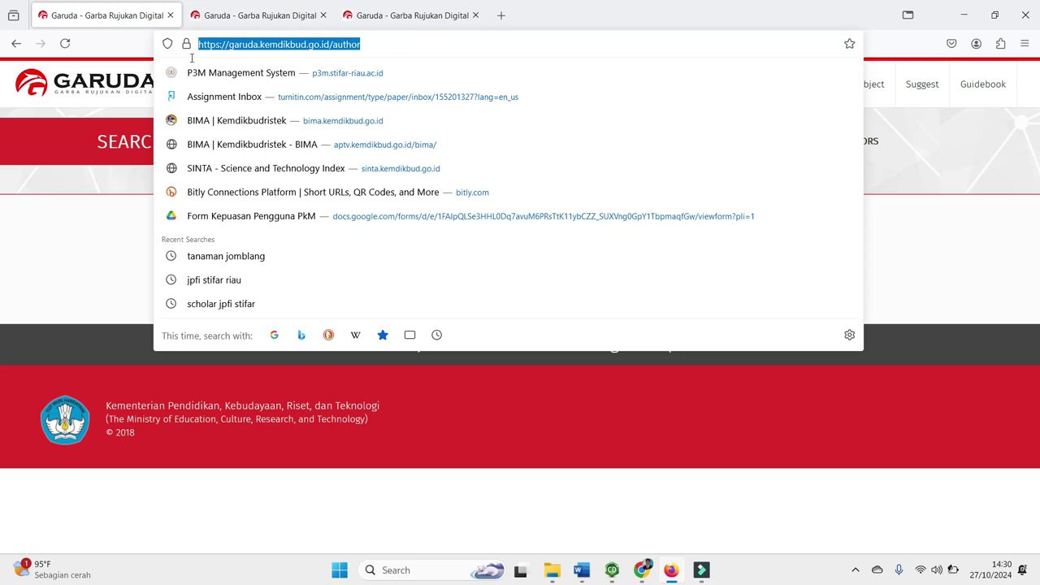
pyautogui.click(199, 49)
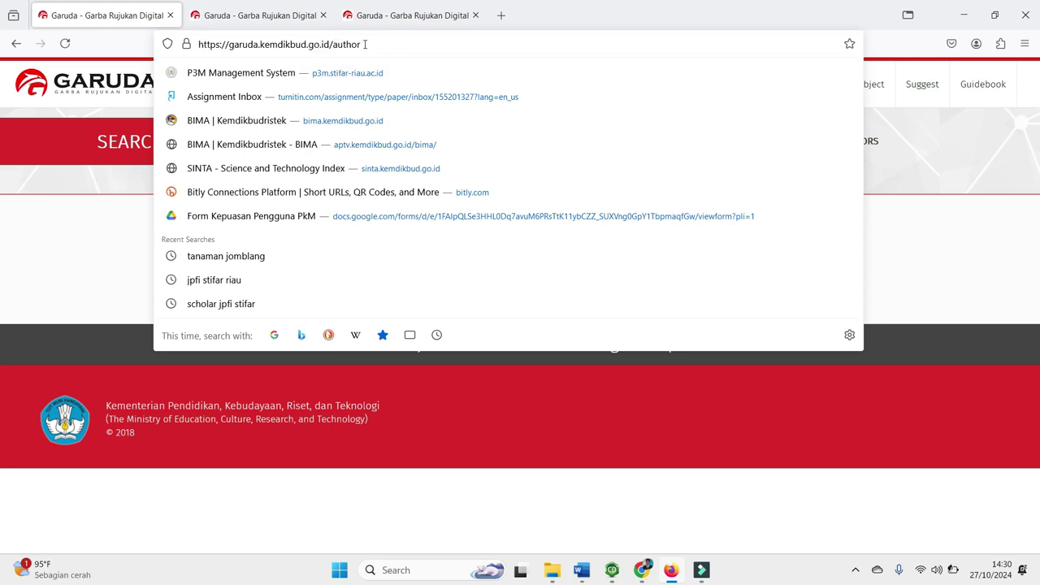
pyautogui.moveTo(378, 44); pyautogui.dragTo(117, 47)
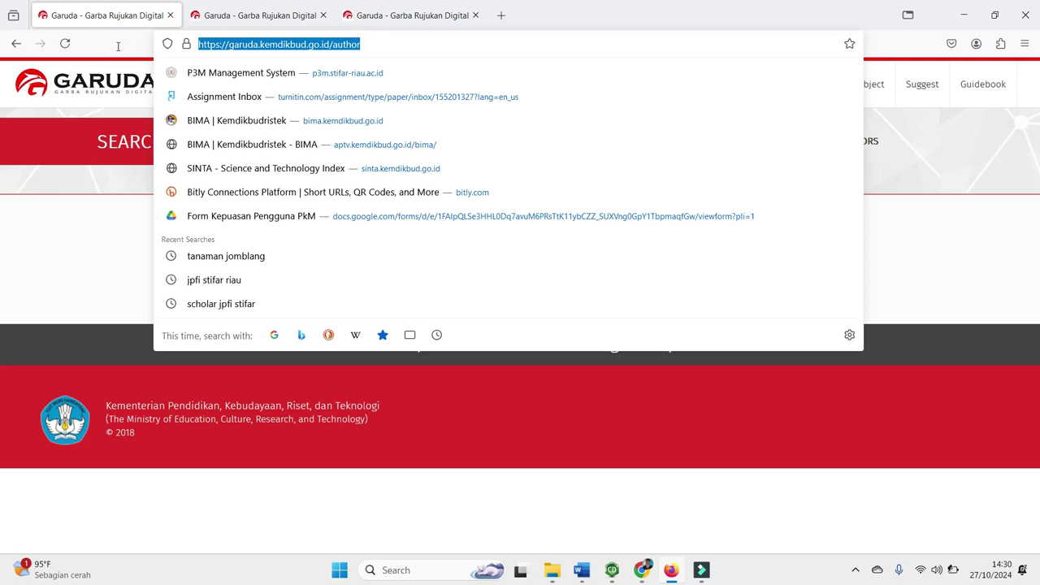
pyautogui.click(220, 47)
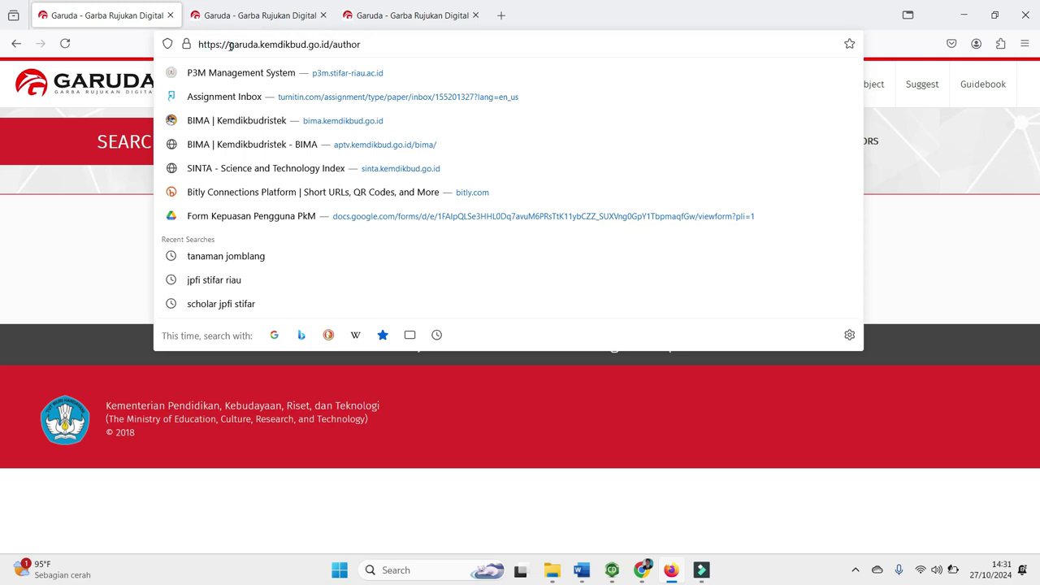
pyautogui.moveTo(229, 46); pyautogui.dragTo(256, 48)
pyautogui.click(258, 46)
pyautogui.press('Escape')
pyautogui.click(327, 44)
pyautogui.click(365, 44)
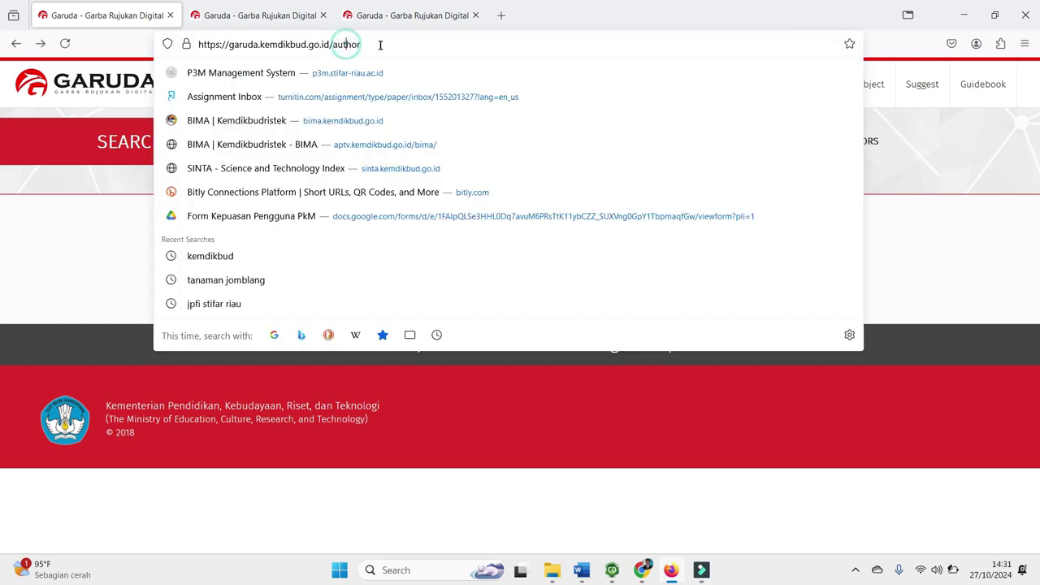
pyautogui.click(65, 228)
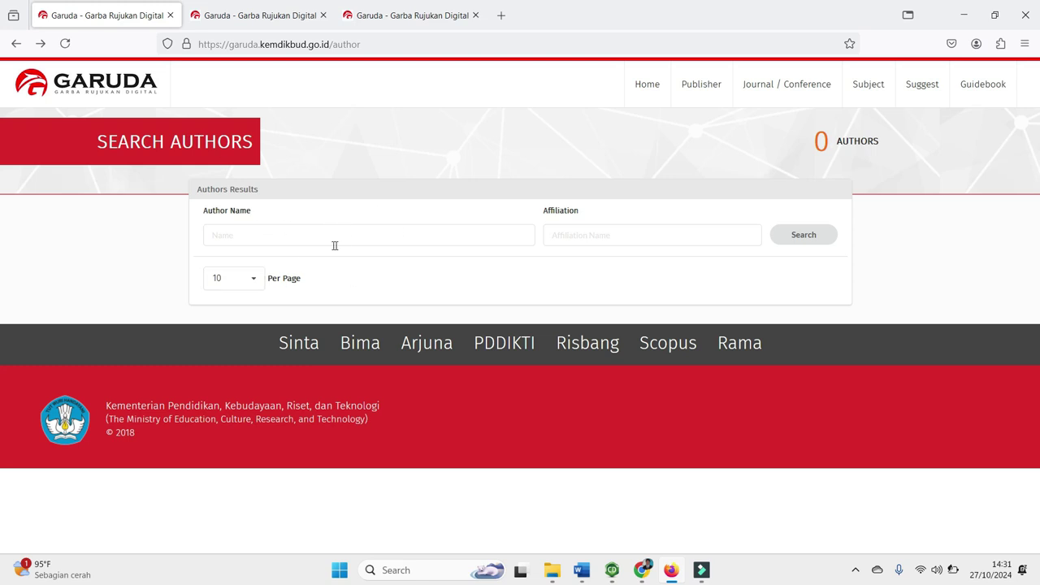
# Enter the author's full name as the author name in the GARUDA author search form and place the cursor in the affiliation field.
pyautogui.click(251, 240)
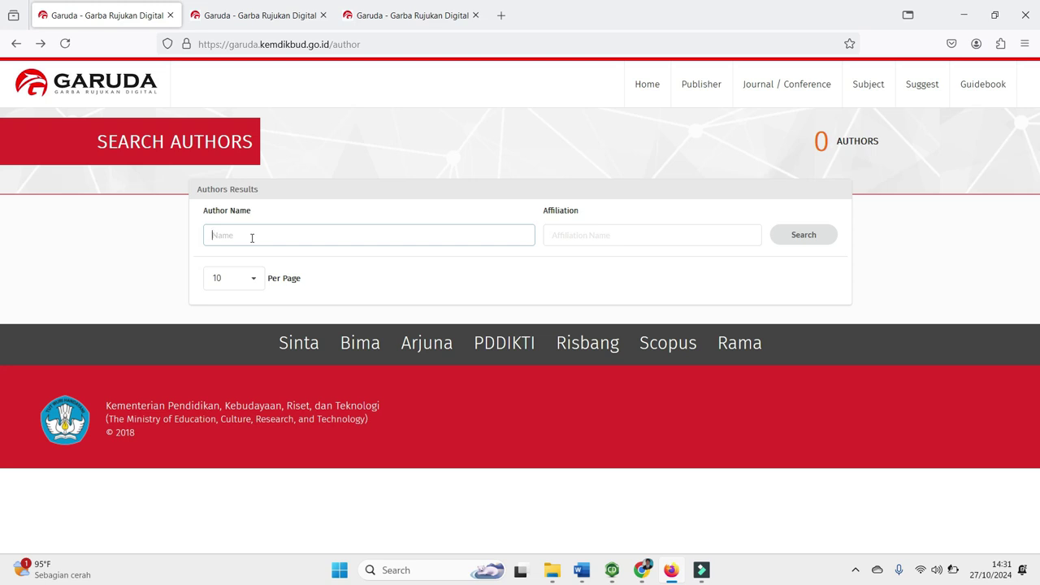
pyautogui.write('ihsan ikhtiarudin')
pyautogui.click(802, 236)
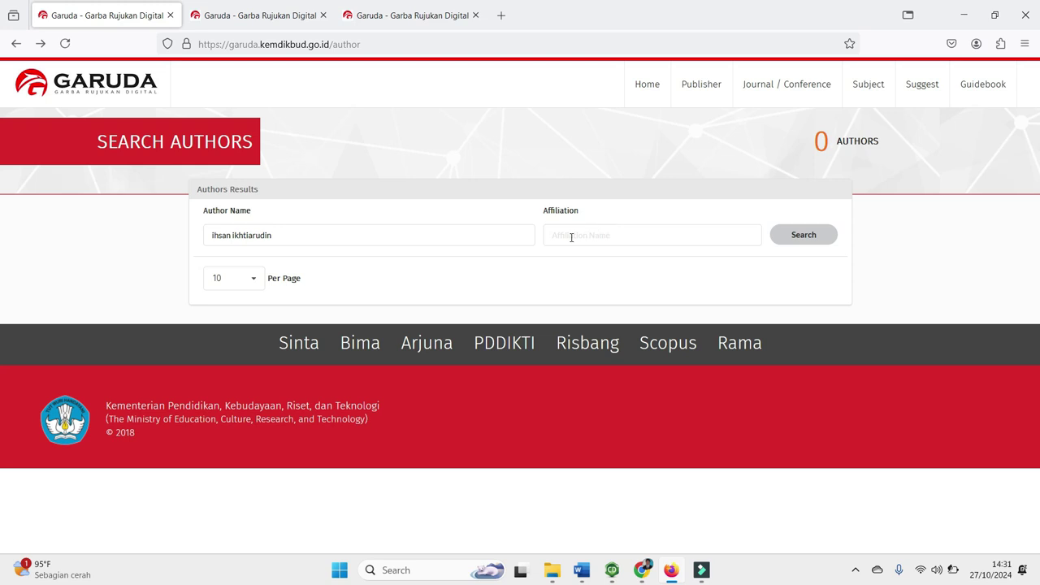
pyautogui.moveTo(374, 239); pyautogui.dragTo(196, 235)
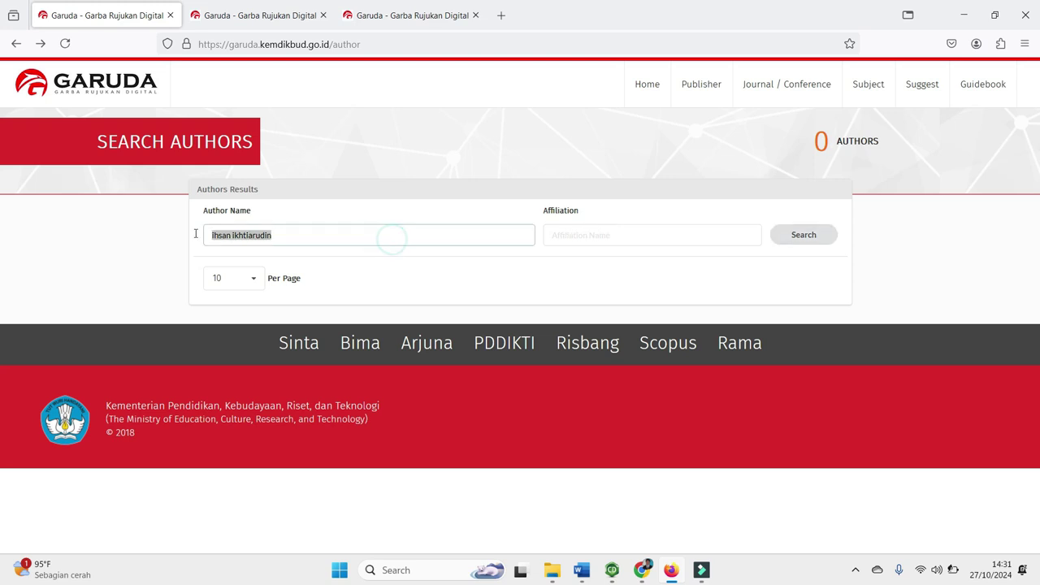
pyautogui.click(257, 233)
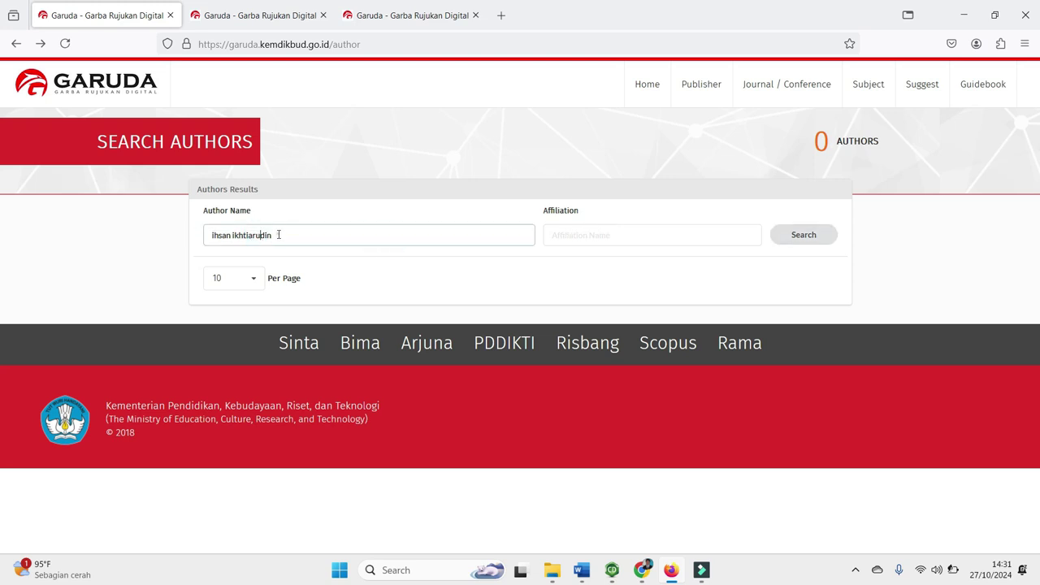
pyautogui.tripleClick(322, 237)
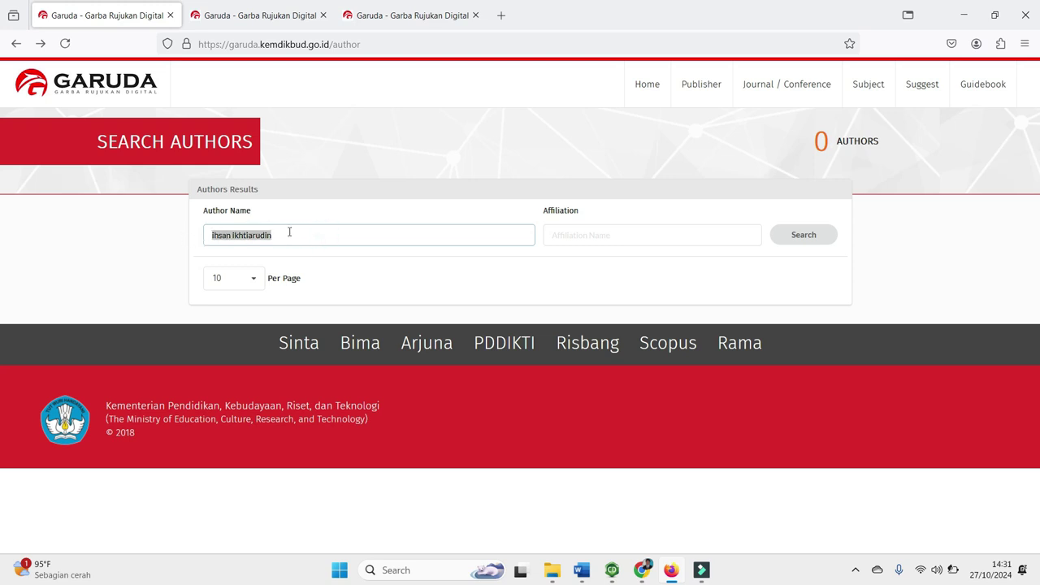
pyautogui.click(553, 236)
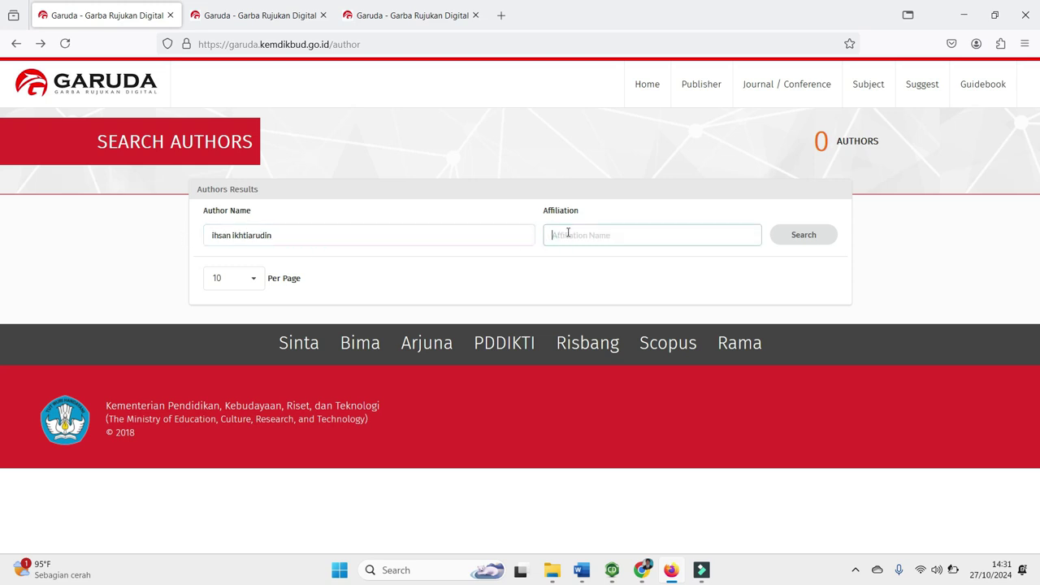